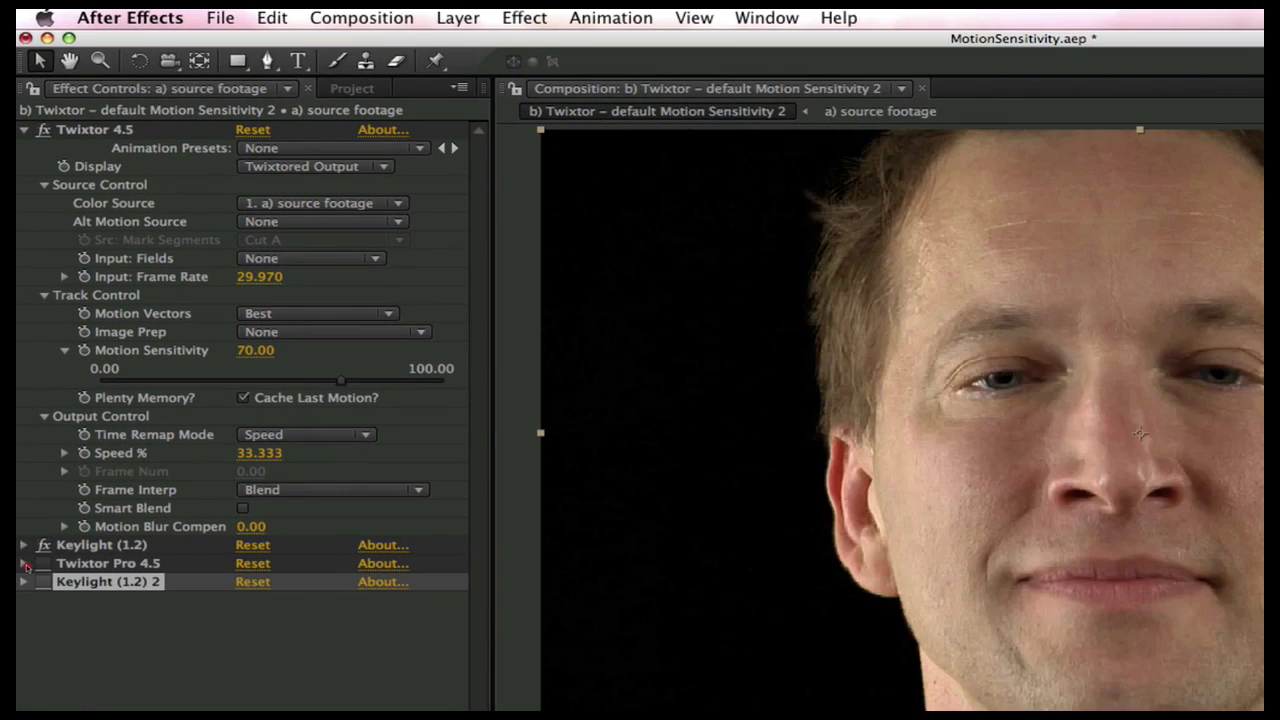
Drag Twixtor 4.5's Motion Sensitivity slider on the face shot up to 100, with speed staying at 33.333%.
left_click(24, 564)
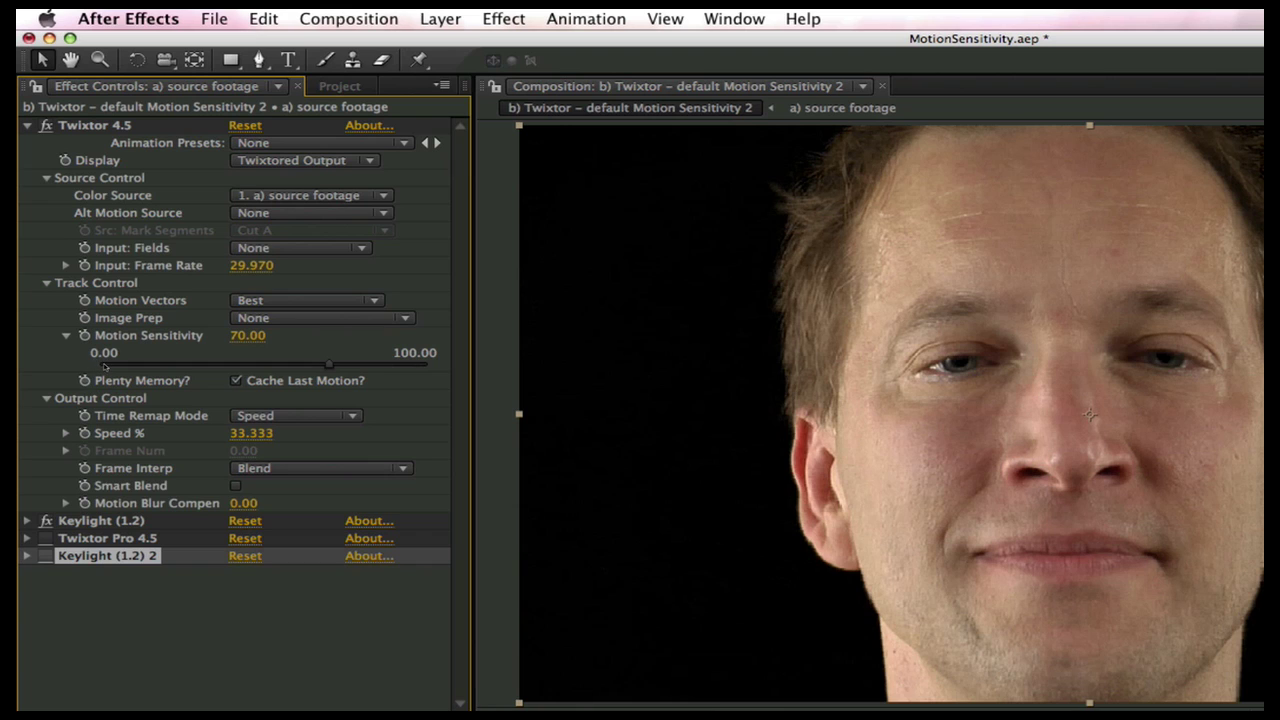
mouse_move(329, 366)
left_mouse_down()
mouse_move(166, 364)
mouse_move(428, 364)
left_mouse_up()
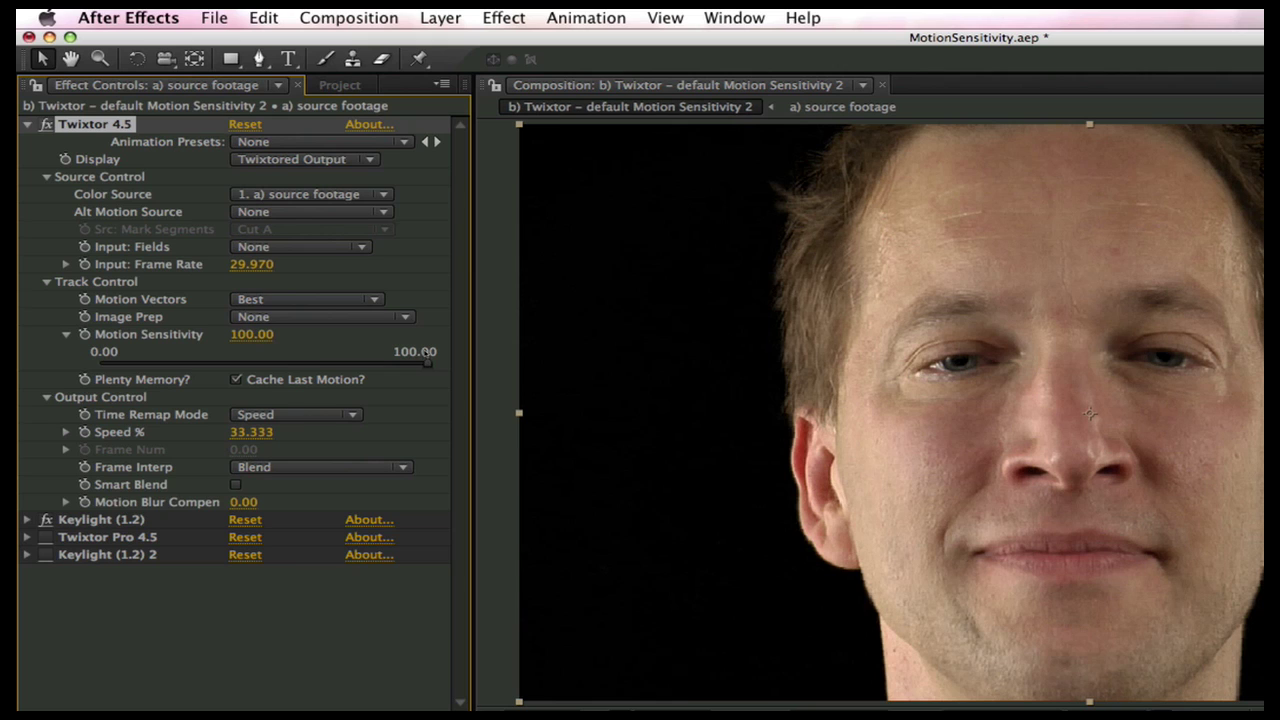
Type 70 into Twixtor's Motion Sensitivity field, bringing it down from 100.
left_click_drag(428, 362, 330, 362)
left_click(258, 335)
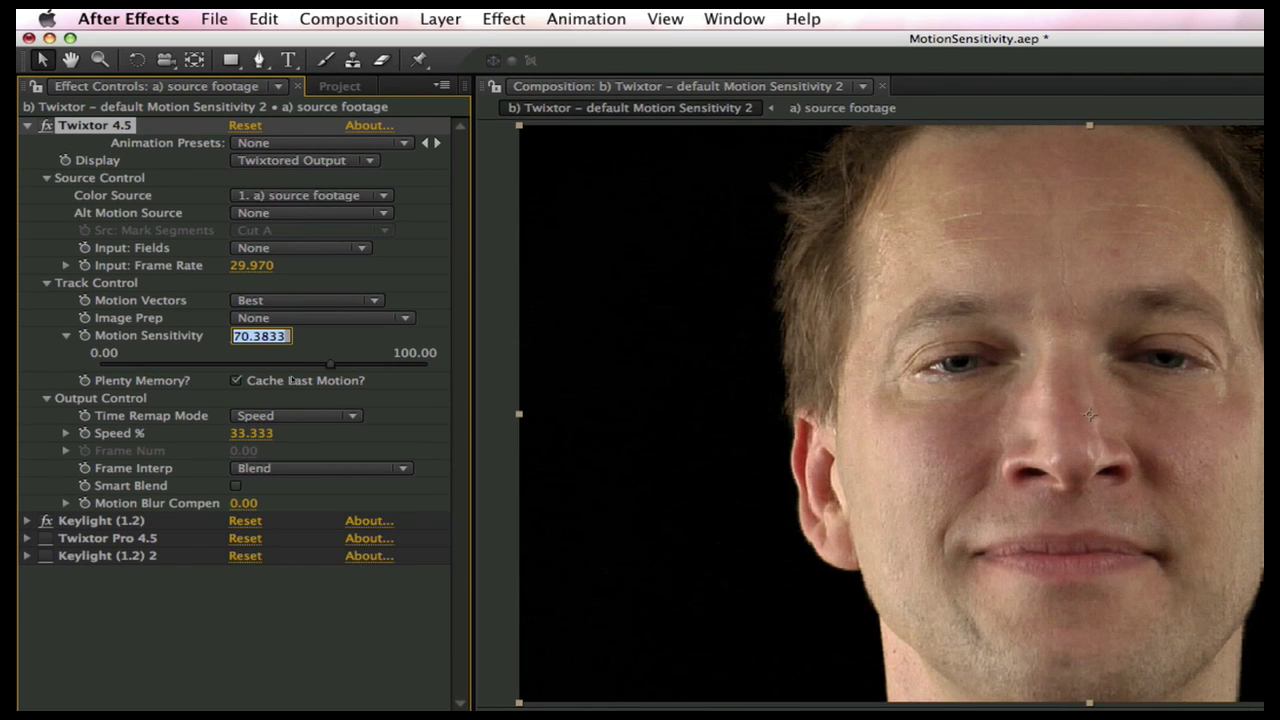
type("70")
key("Return")
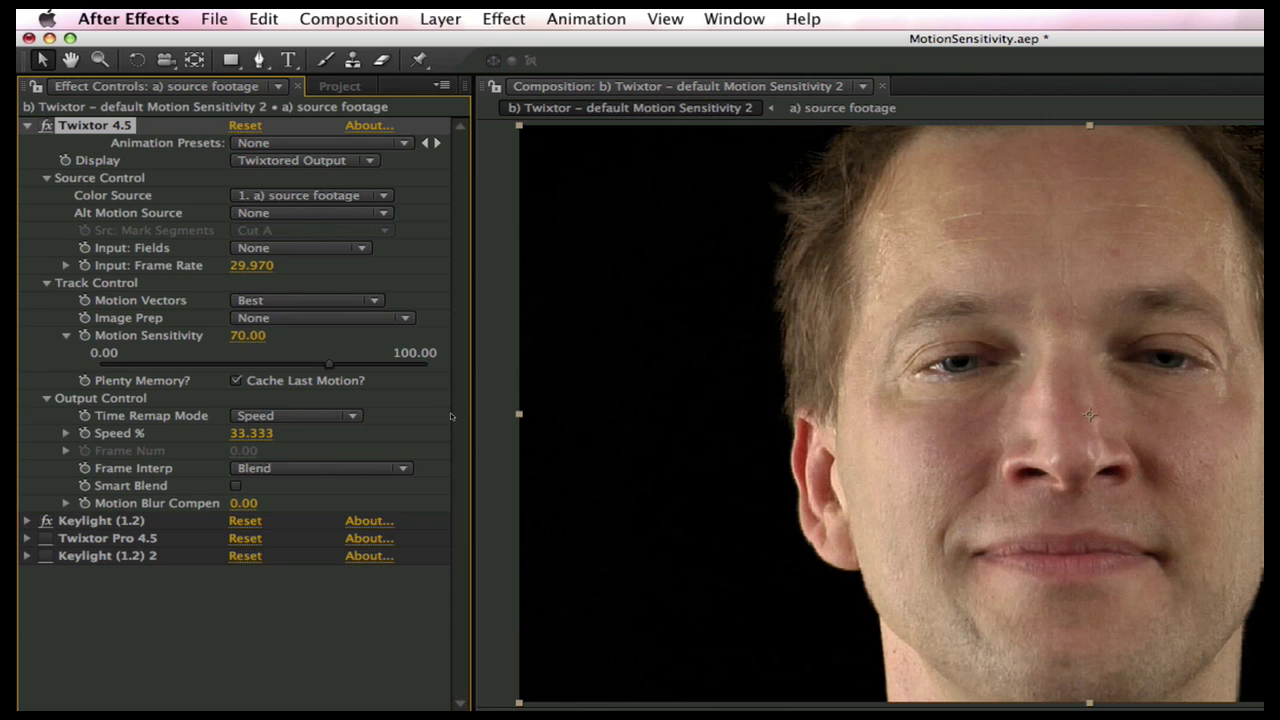
Drag Motion Sensitivity down to about 15, then back up to about 74.56, to compare warping.
mouse_move(327, 368)
left_mouse_down()
mouse_move(339, 370)
mouse_move(153, 367)
left_mouse_up()
left_click_drag(150, 366, 346, 378)
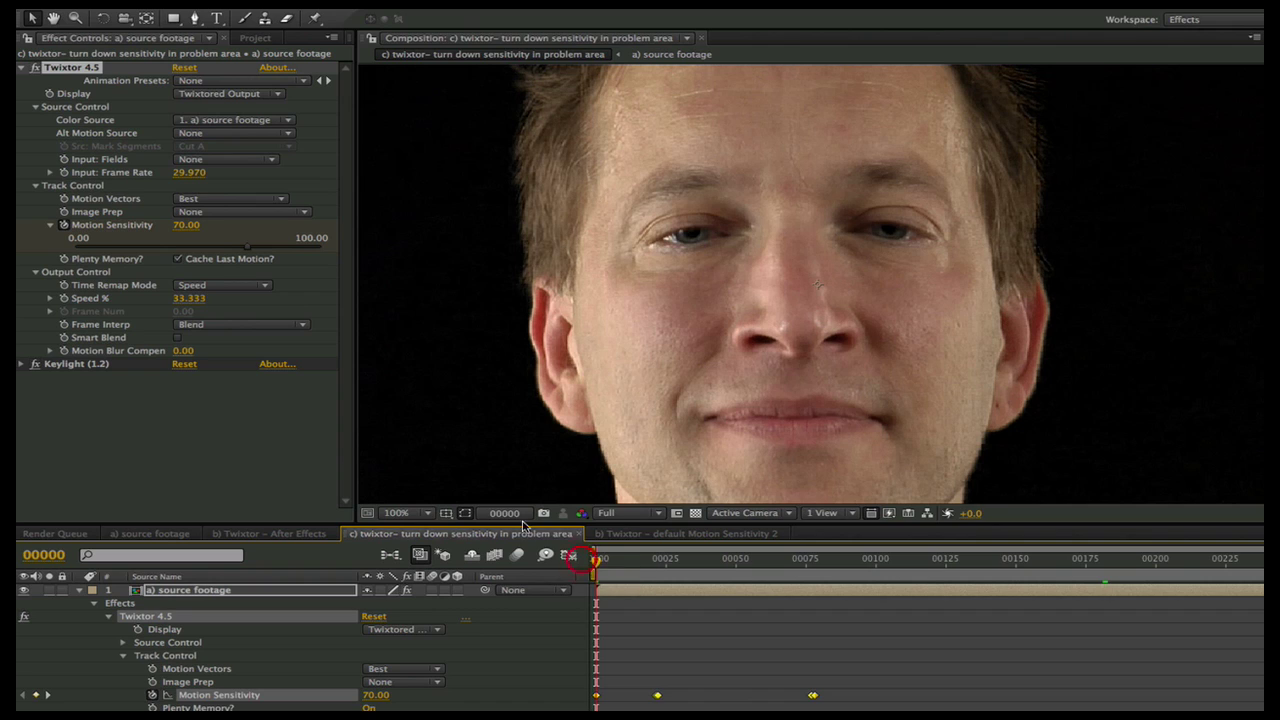
Check the Motion Sensitivity keyframes at frames 21 and 22, then delete the frame-21 keyframe.
left_click(188, 226)
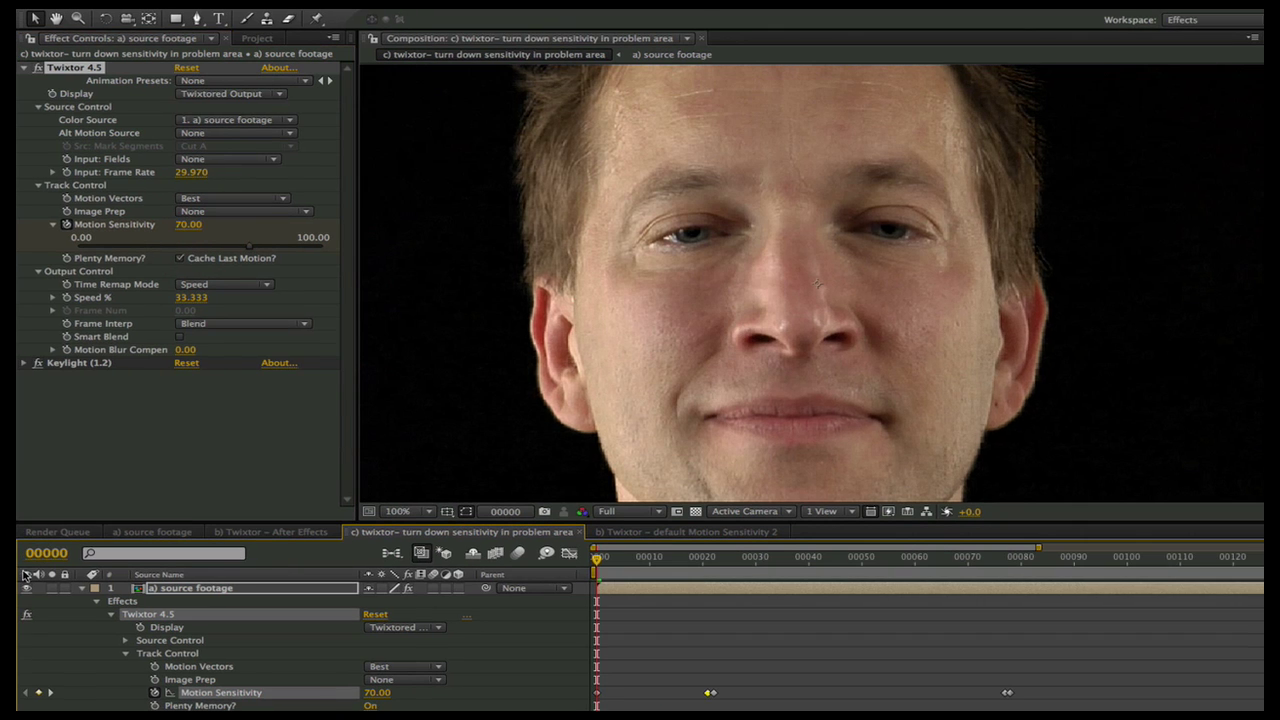
left_click(49, 692)
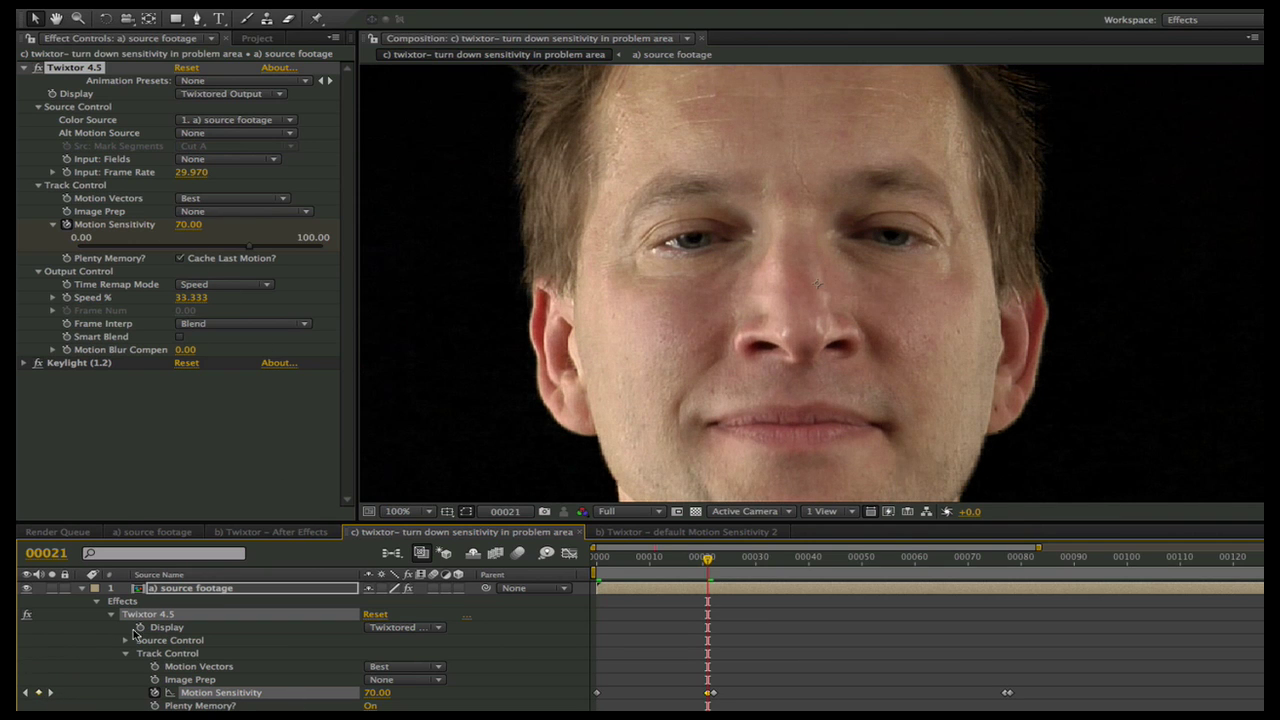
left_click(51, 693)
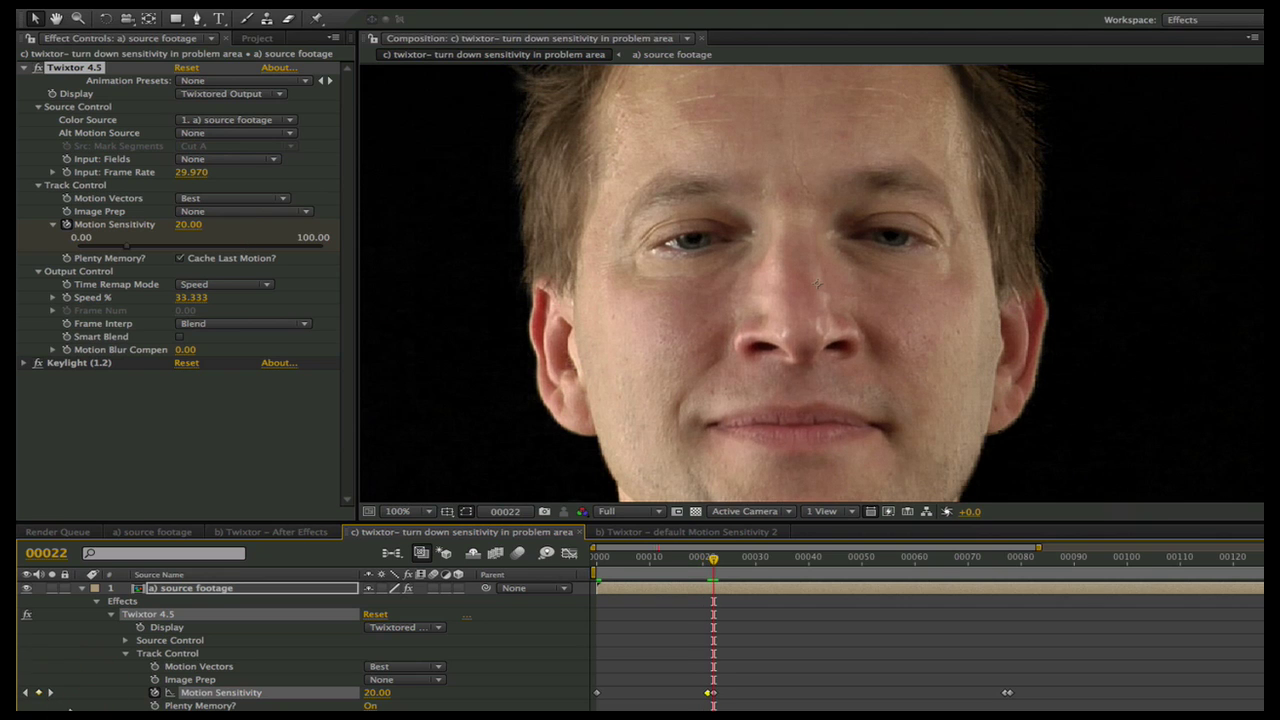
left_click(196, 226)
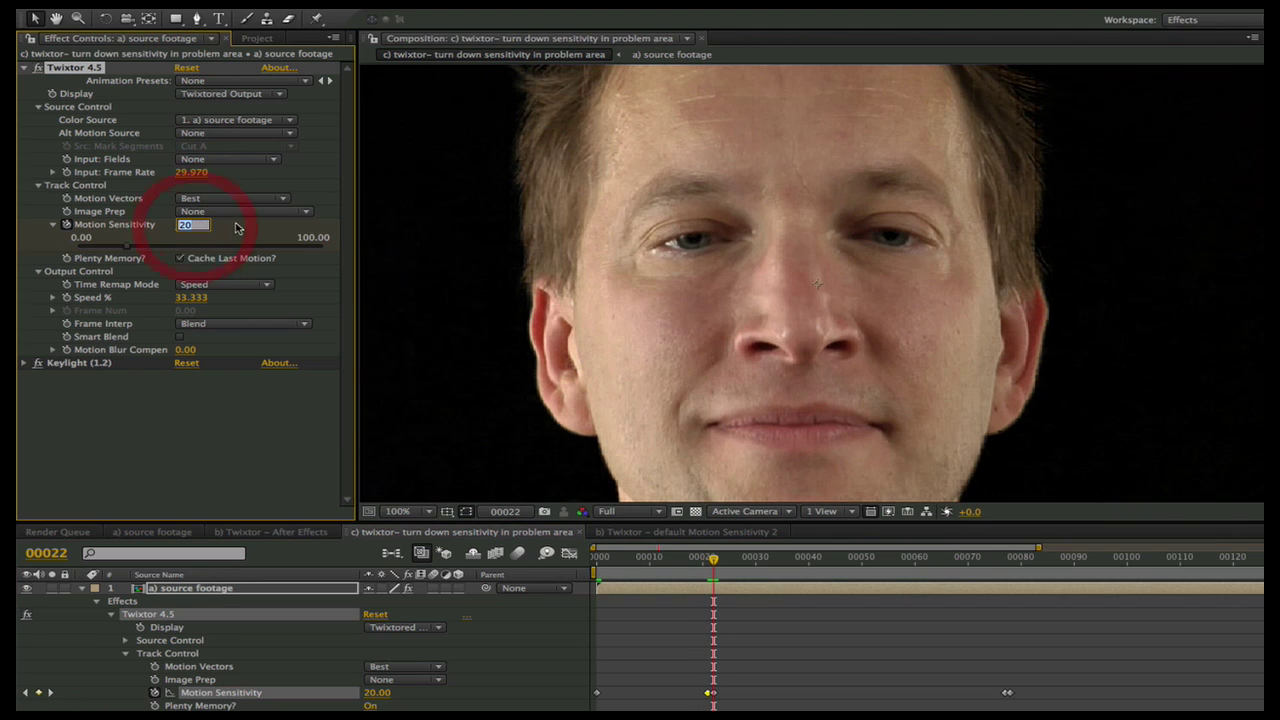
left_click(152, 395)
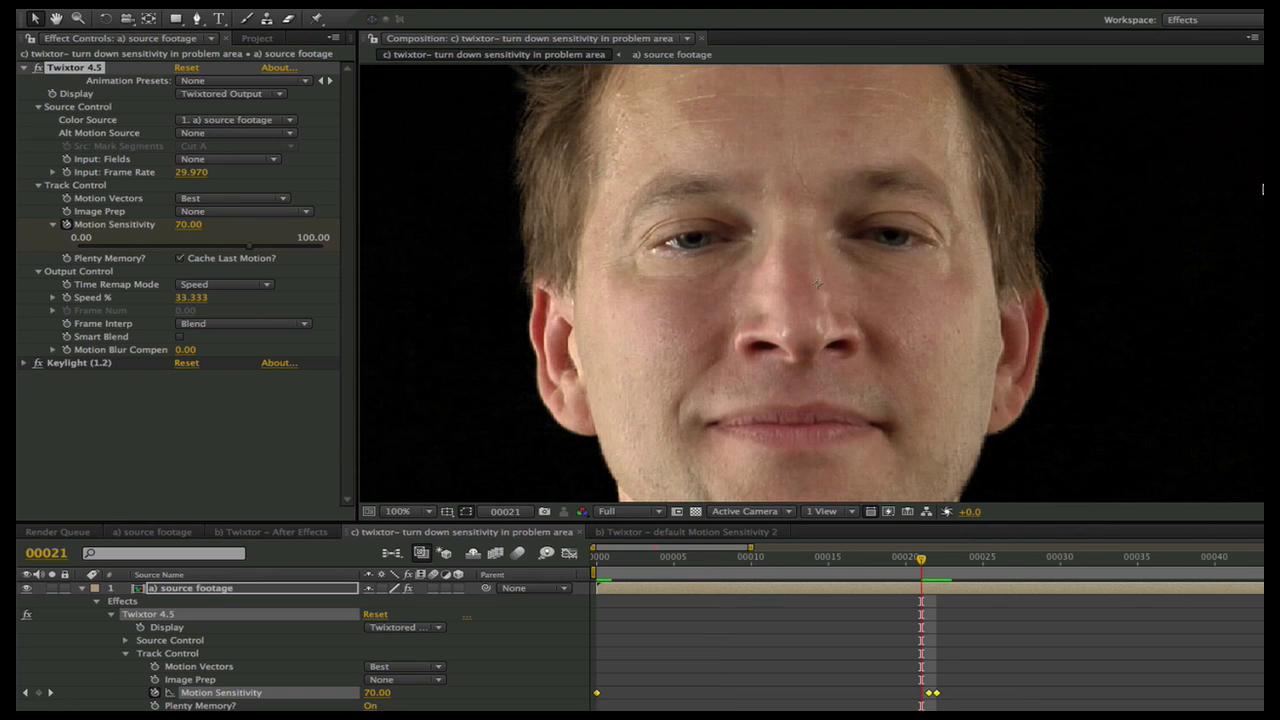
left_click(929, 692)
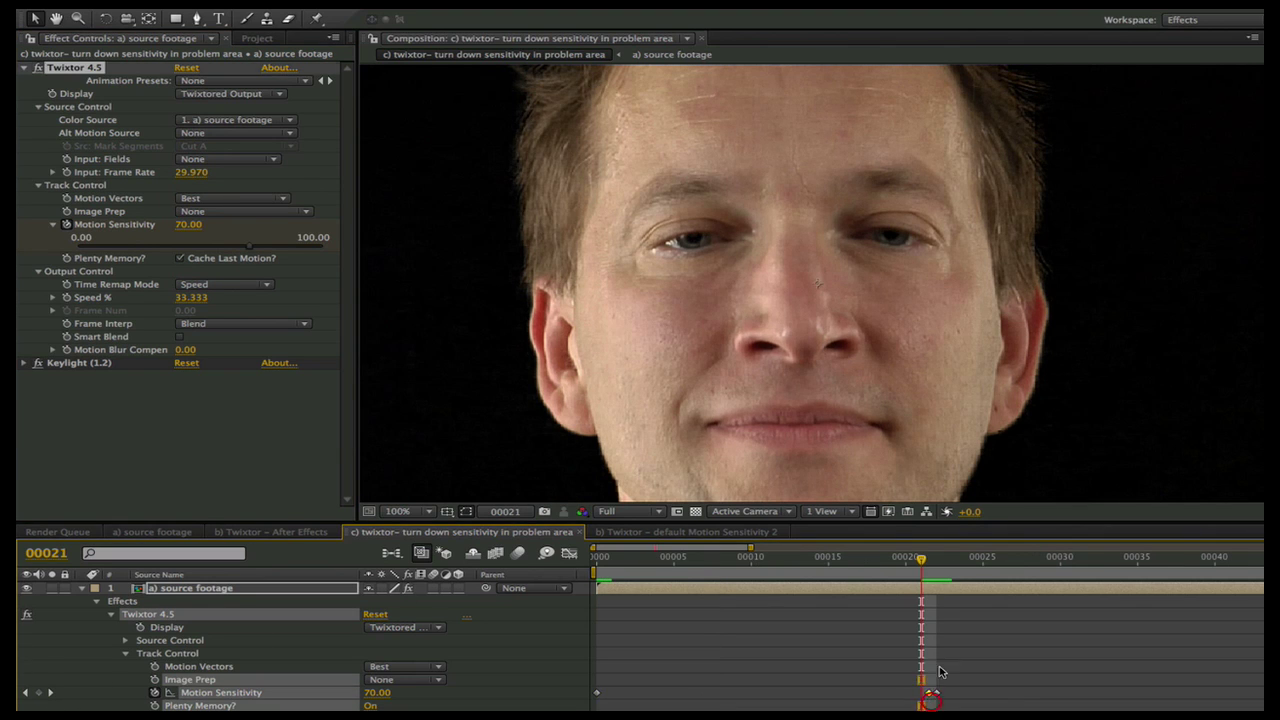
key("Delete")
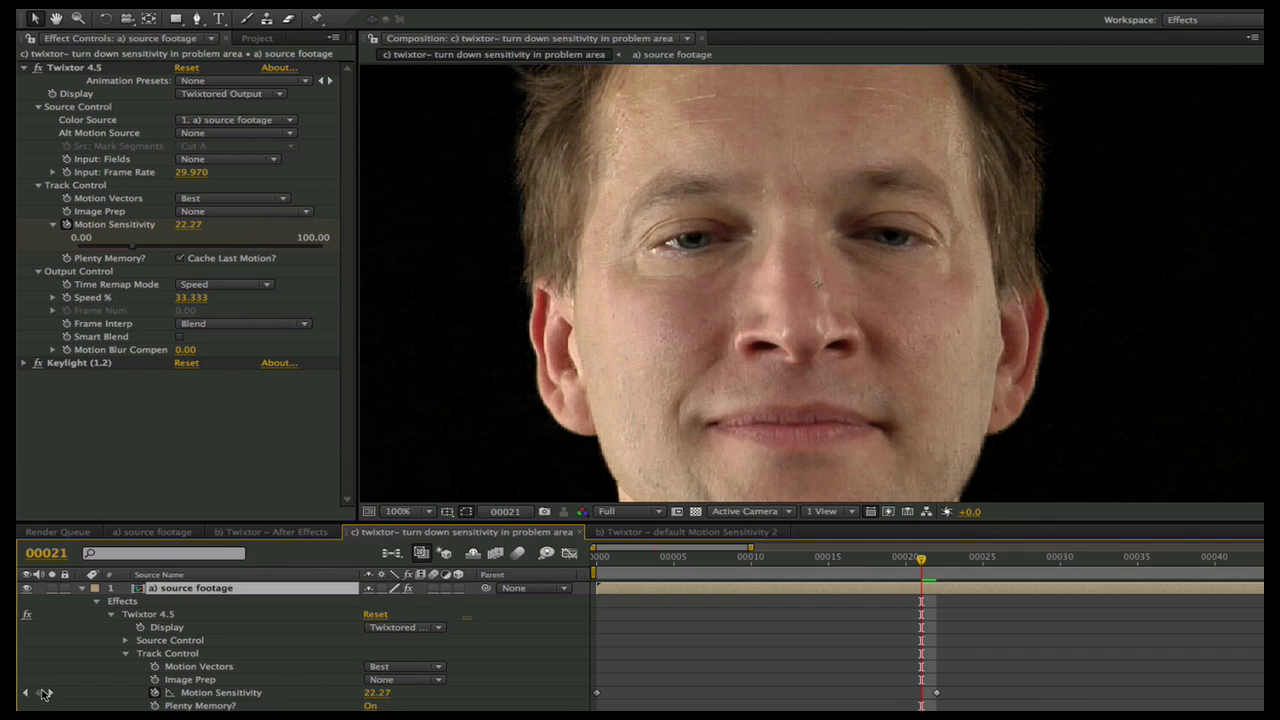
Set Motion Sensitivity to 20 at frame 21.
left_click(188, 226)
type("20")
key("Return")
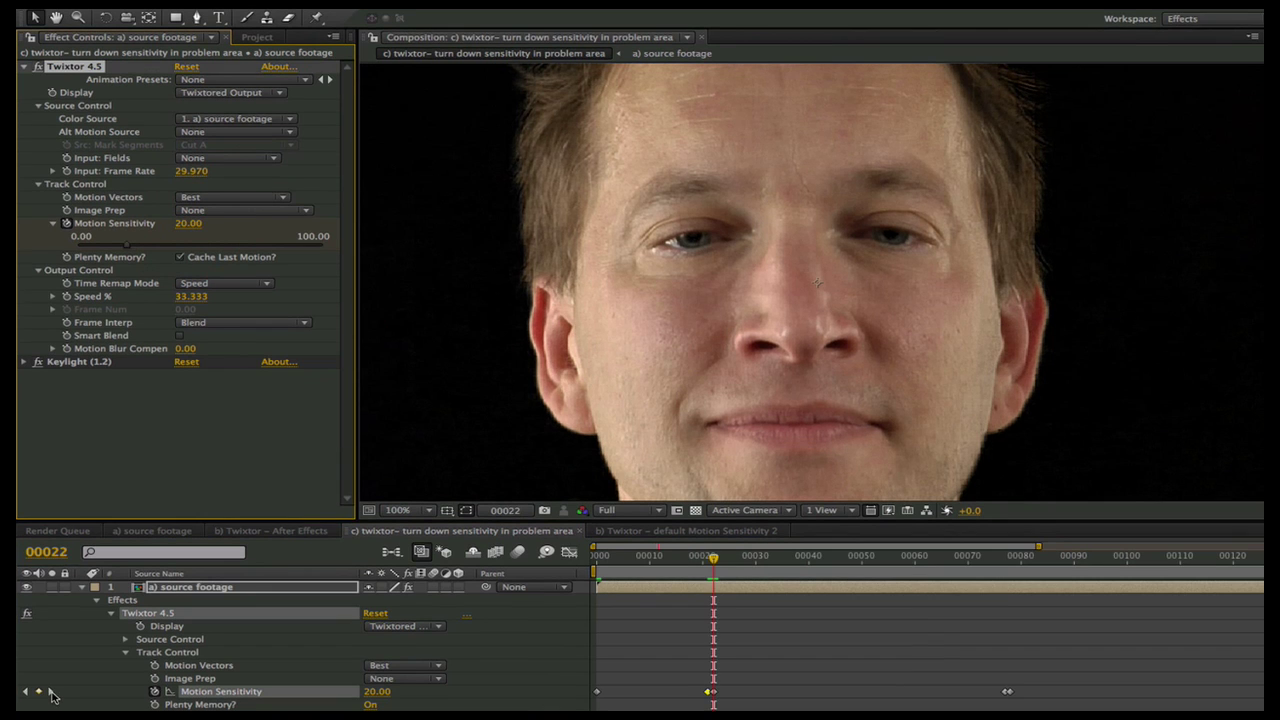
Verify Motion Sensitivity reads 20 at frame 77 and 70 at frame 78.
left_click(50, 692)
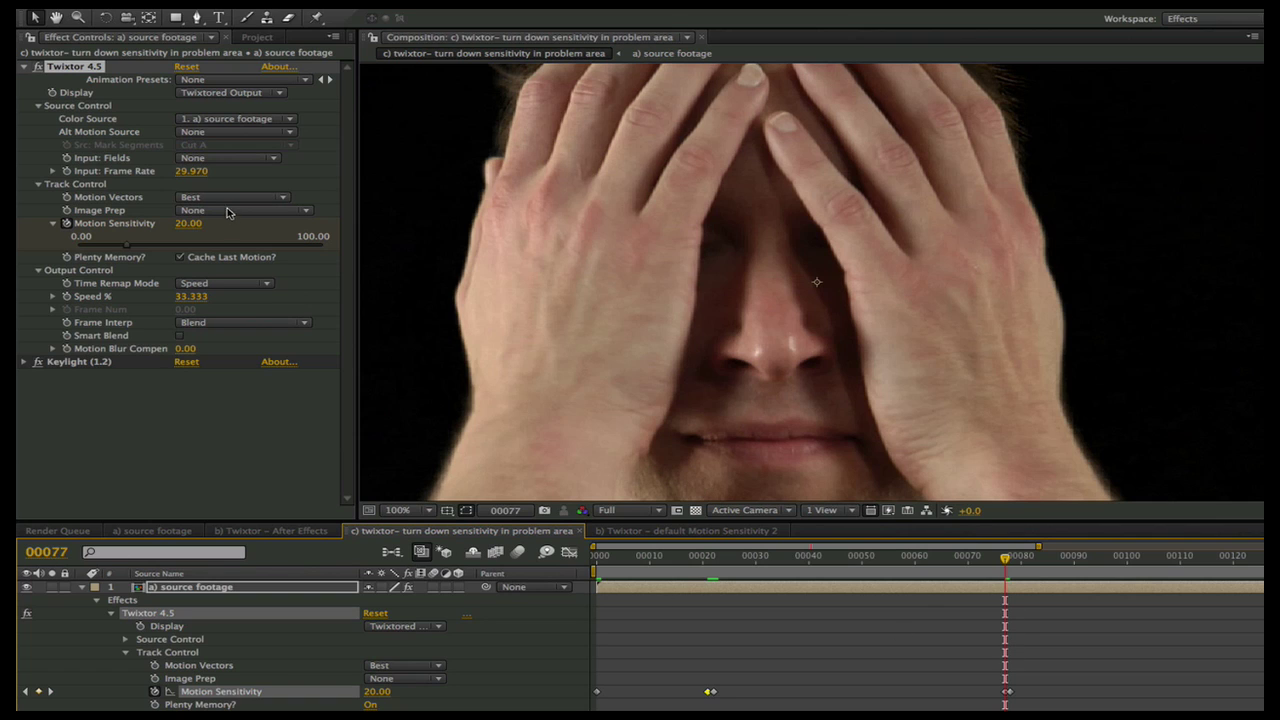
left_click(187, 224)
left_click(168, 407)
left_click(50, 691)
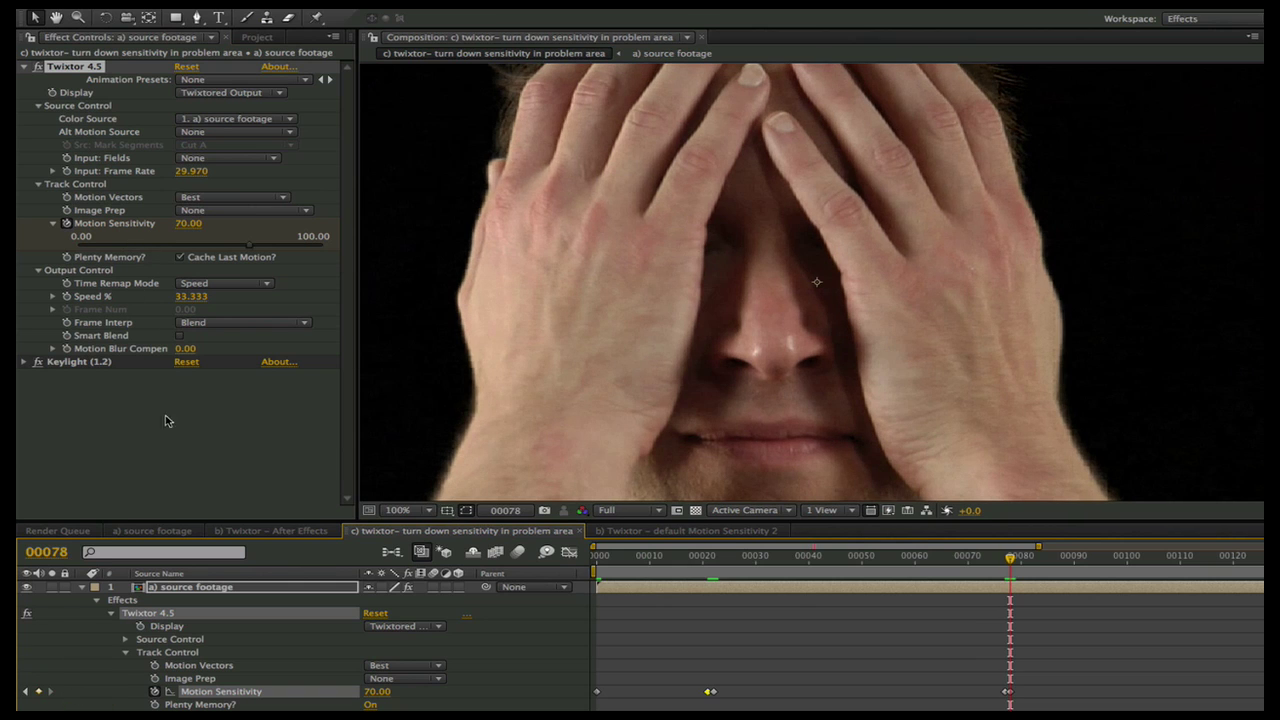
left_click(189, 223)
key("Return")
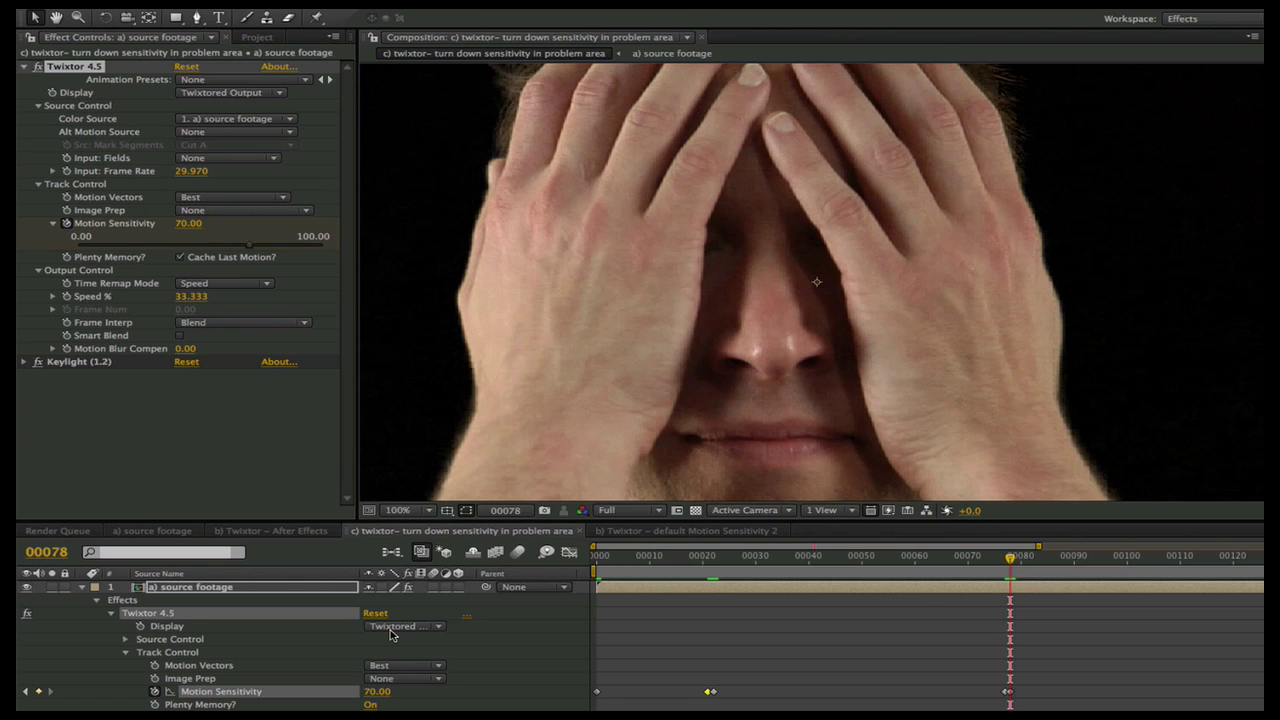